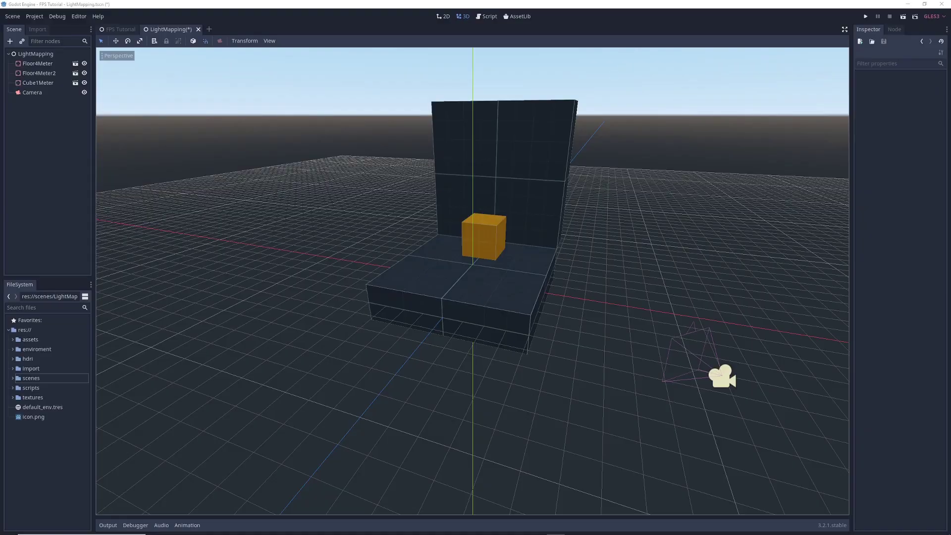
Select the wall, orange cube and floor pieces in turn, then clear the selection
left_click(533, 170)
left_click(491, 250)
left_click(529, 286)
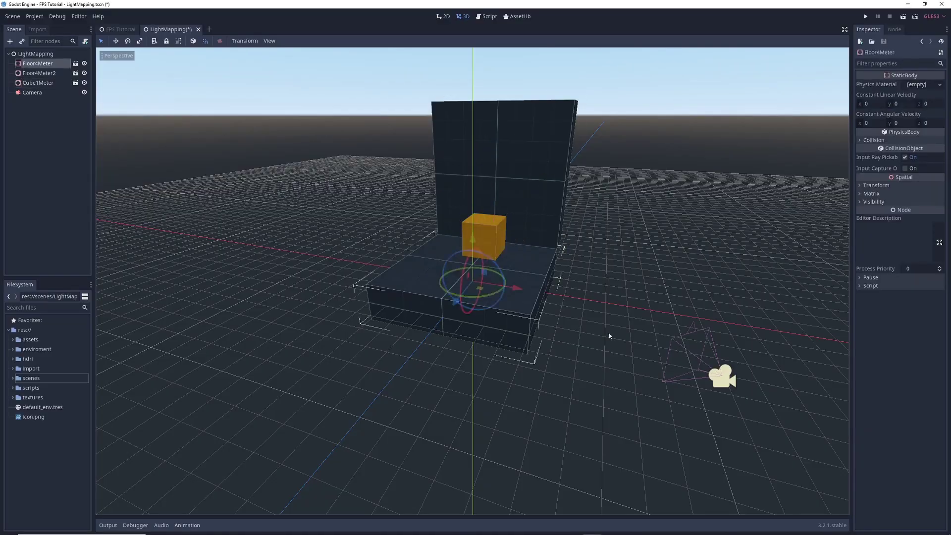
left_click(616, 340)
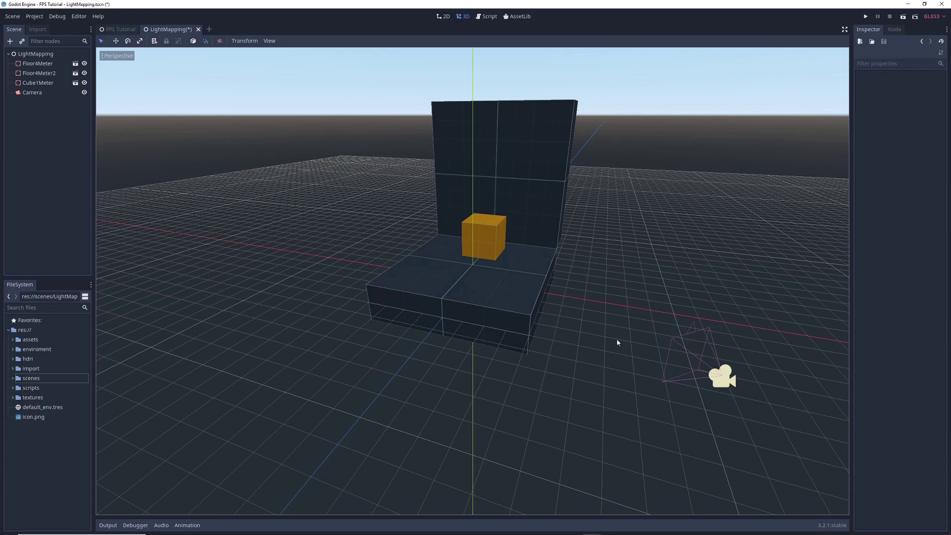
Add a WorldEnvironment child node under the LightMapping root
right_click(38, 56)
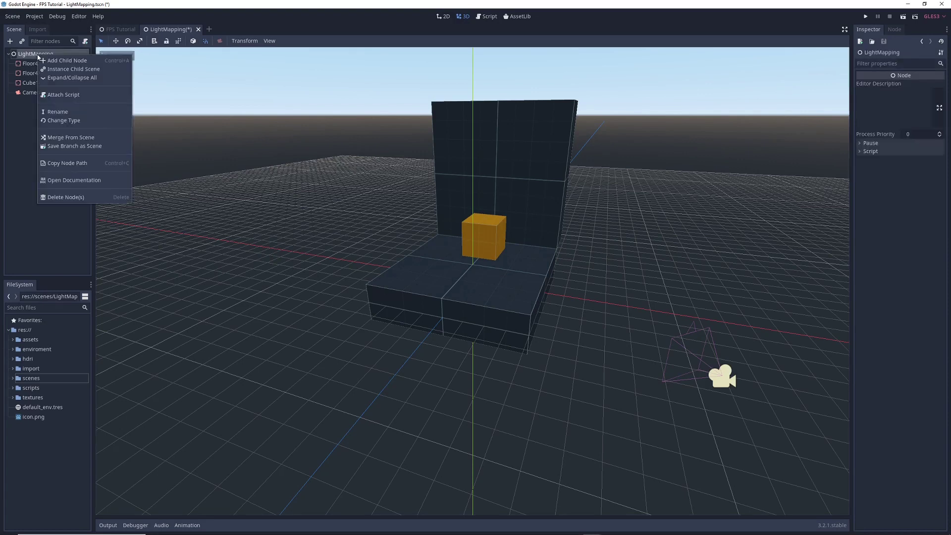
left_click(59, 61)
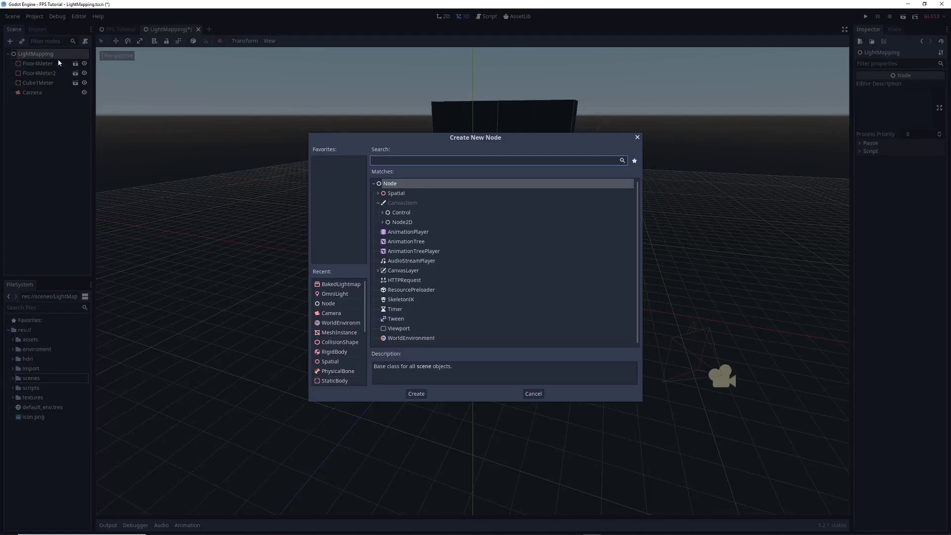
type("worldenvironment")
key("ctrl+a")
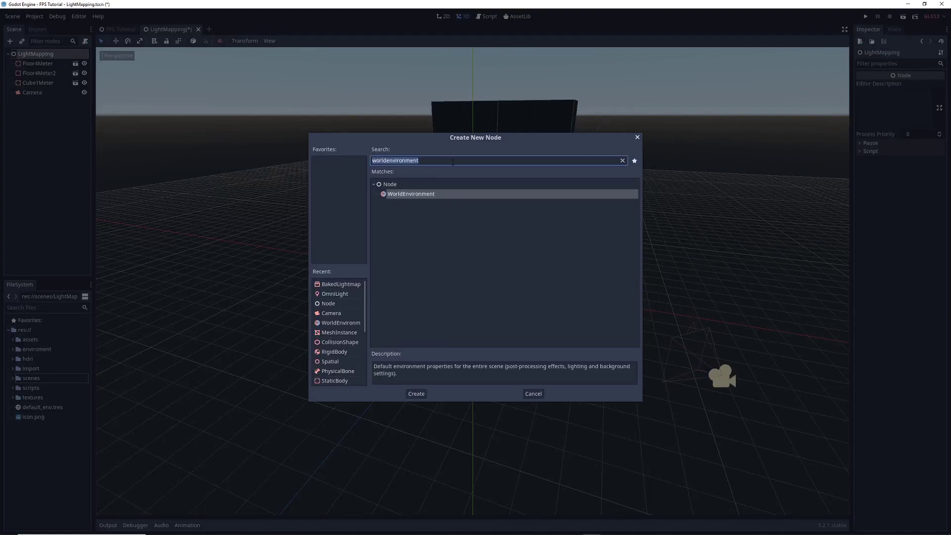
left_click(414, 196)
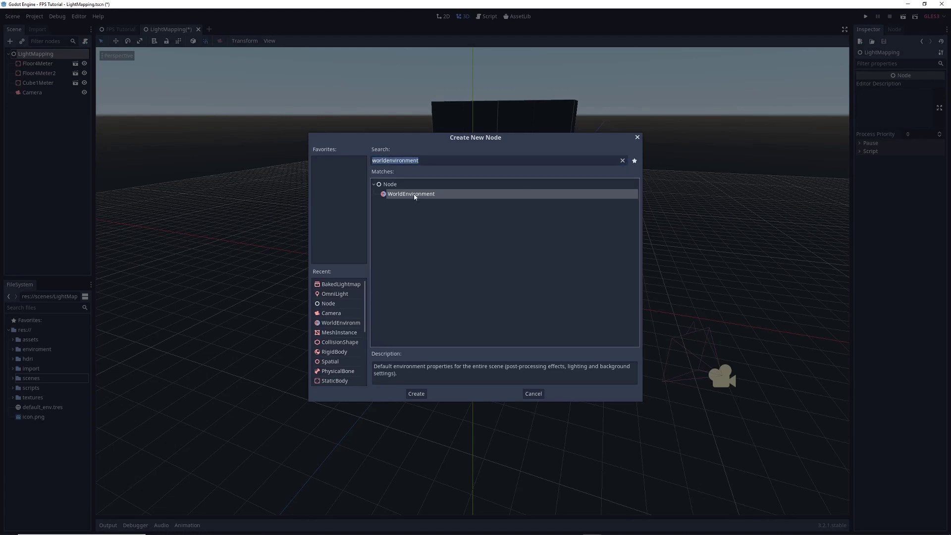
left_click(416, 395)
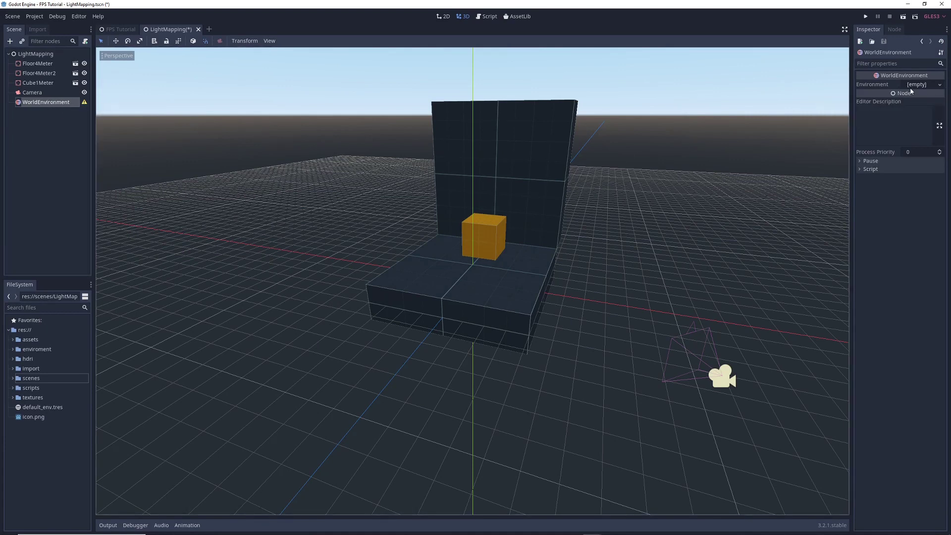
Give the WorldEnvironment's Environment property a New Environment resource
left_click(927, 88)
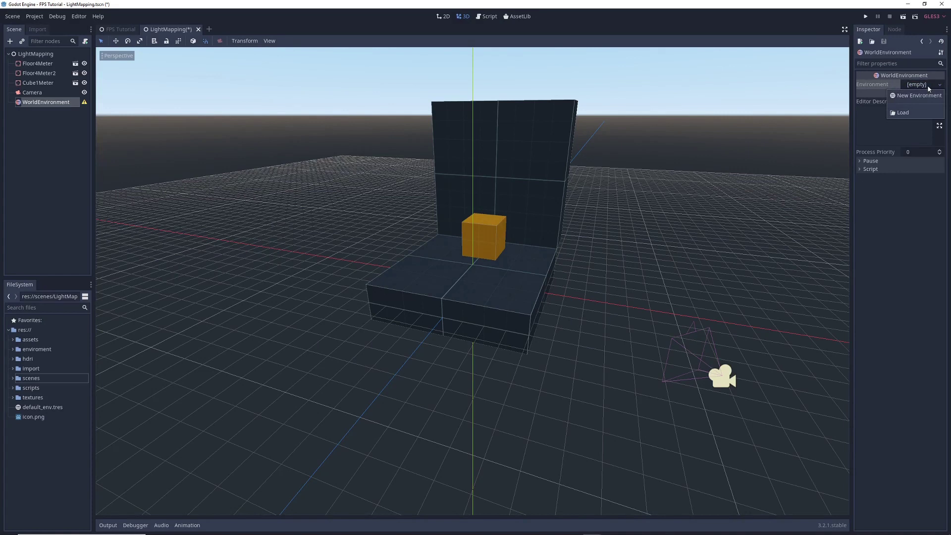
left_click(924, 96)
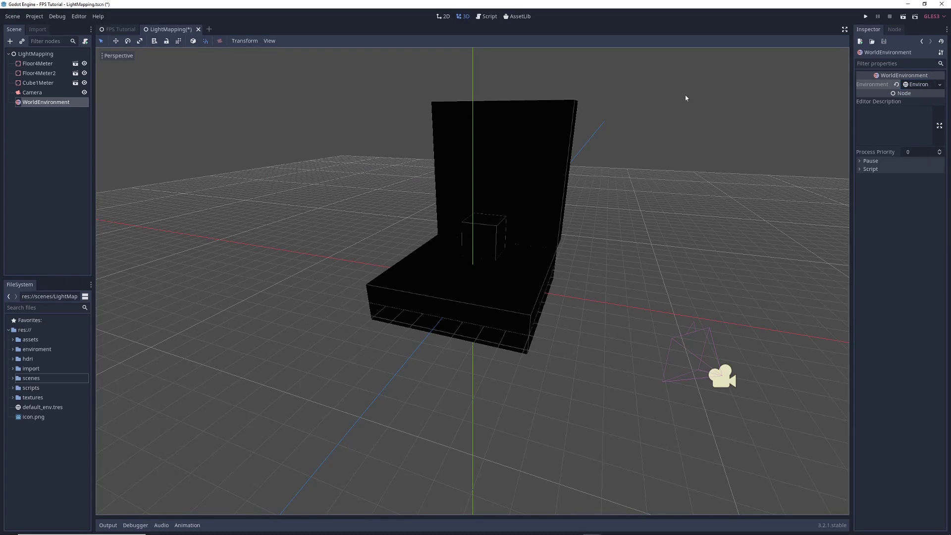
right_click(35, 55)
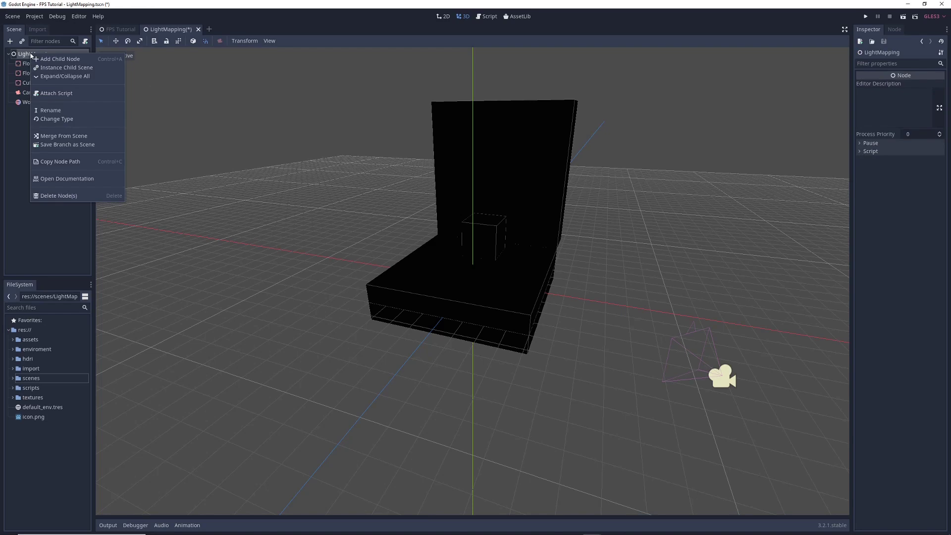
Add an OmniLight child node and move it up and left beside the cube
left_click(67, 59)
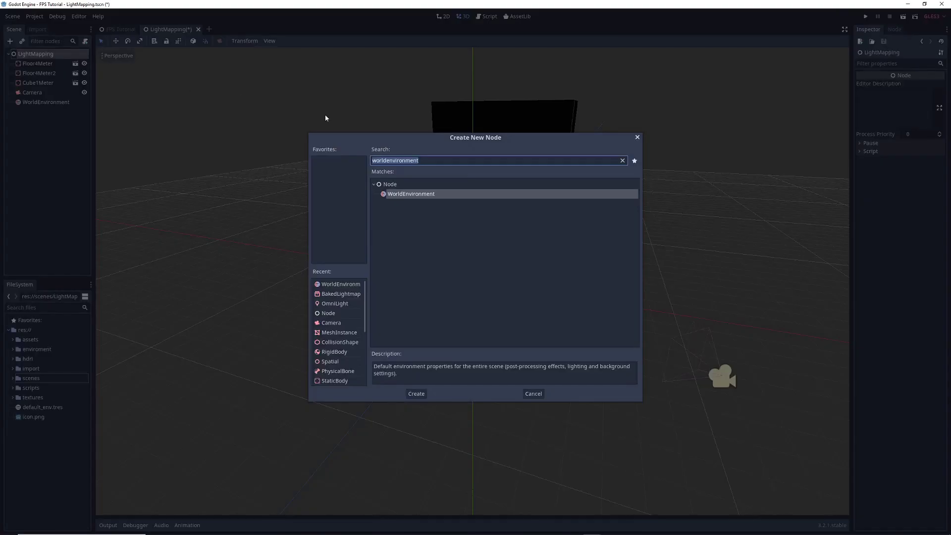
type("omnilight")
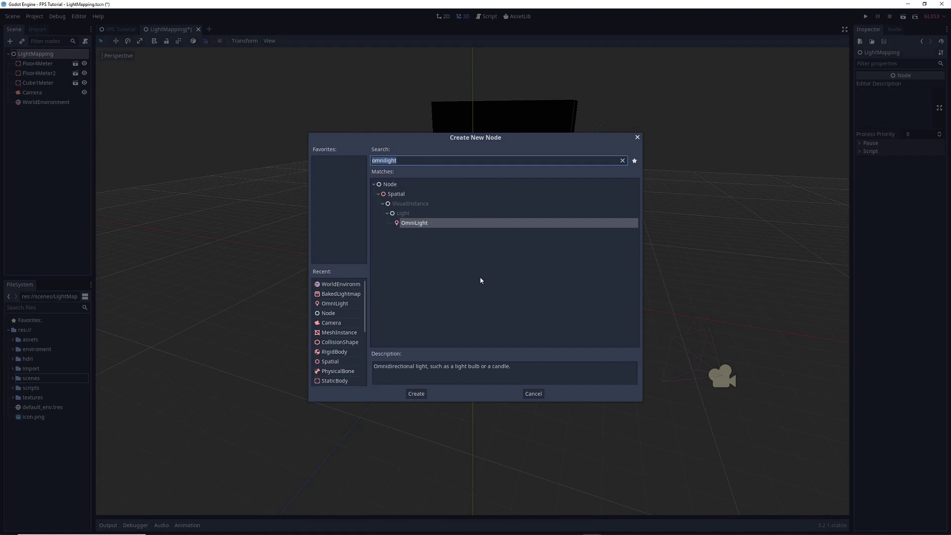
left_click(413, 394)
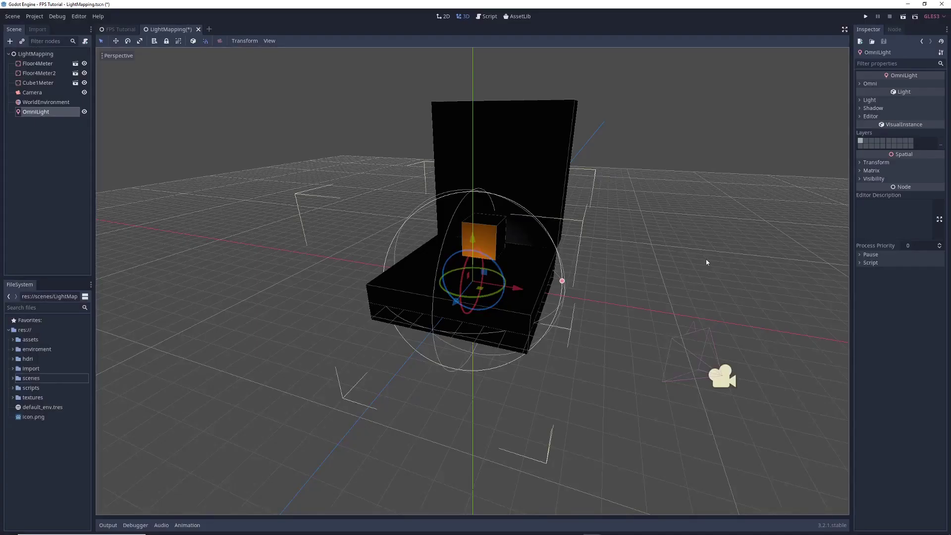
left_click_drag(472, 236, 472, 174)
left_click_drag(521, 222, 595, 223)
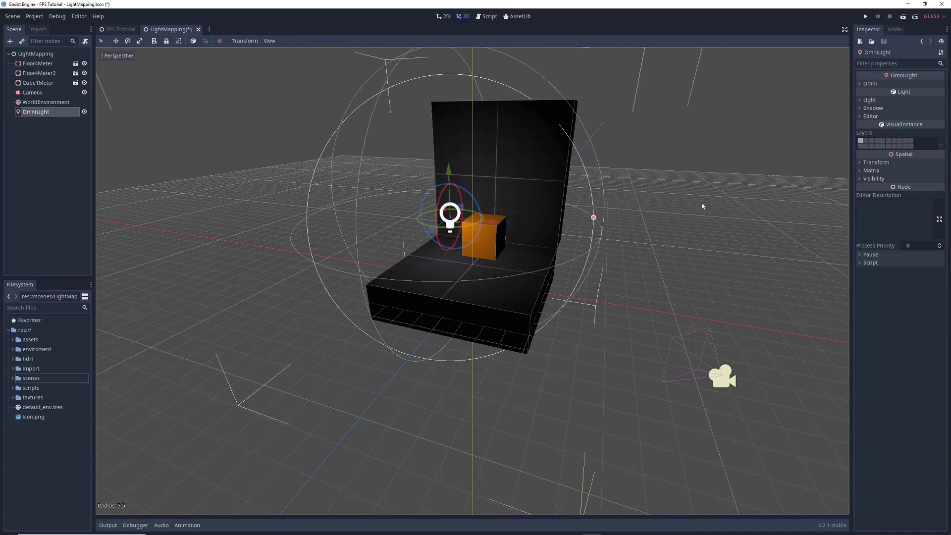
Deselect the light, zoom and orbit closer around the cube and wall, and select the cube
left_click(580, 237)
scroll(580, 237, "up", 5)
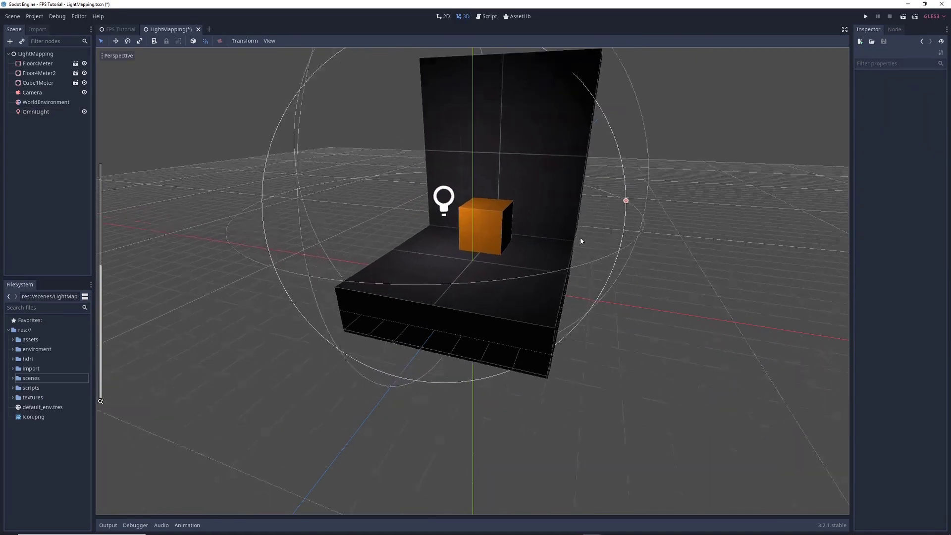
middle_click_drag(607, 229, 669, 220)
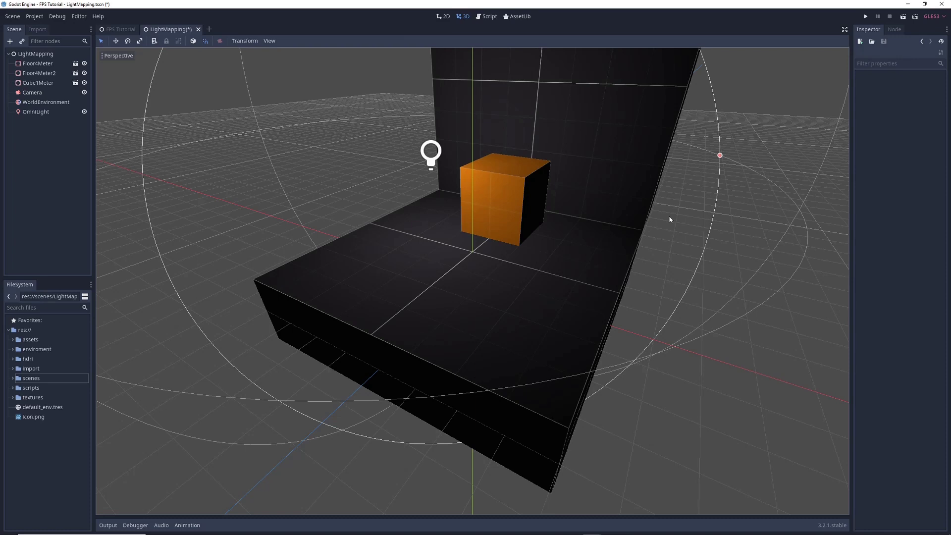
left_click(504, 196)
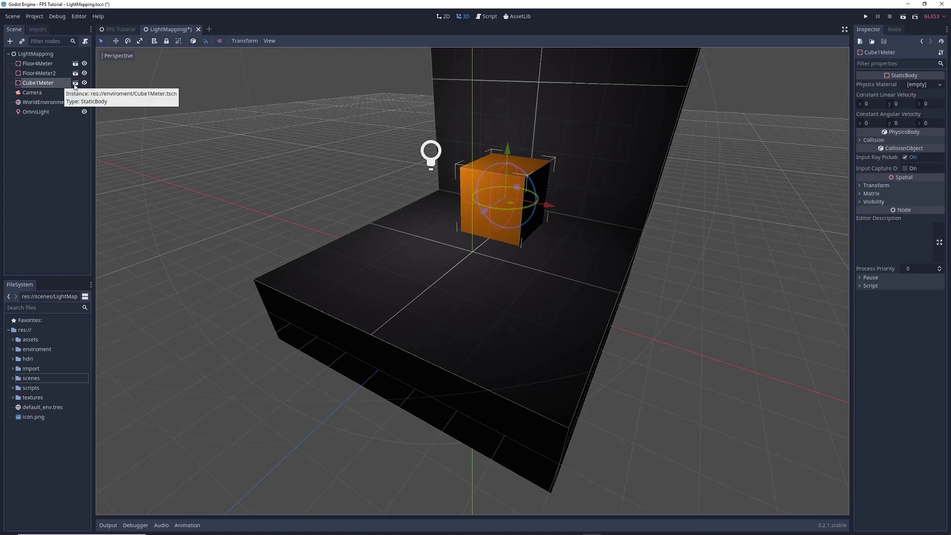
Enable Use In Baked Light on the MeshInstance in the Cube1Meter scene
left_click(75, 83)
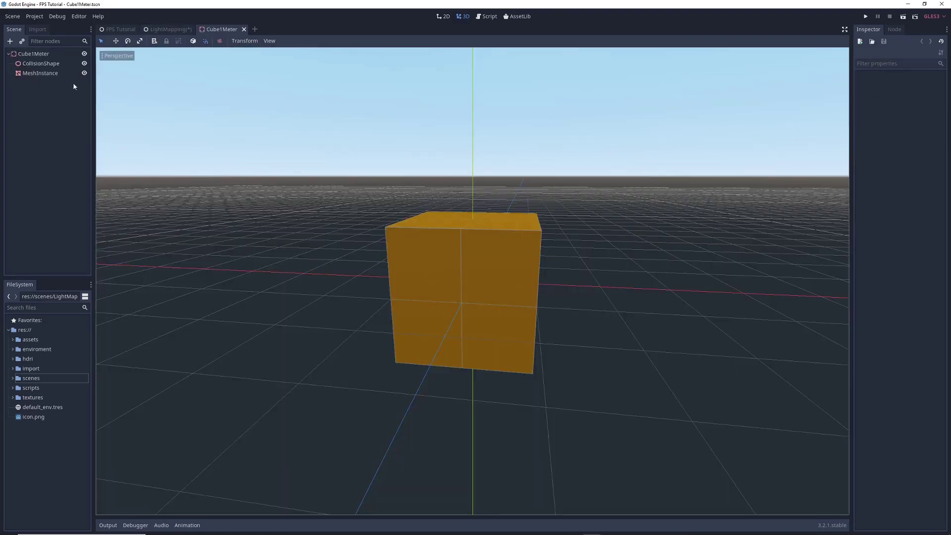
left_click(52, 73)
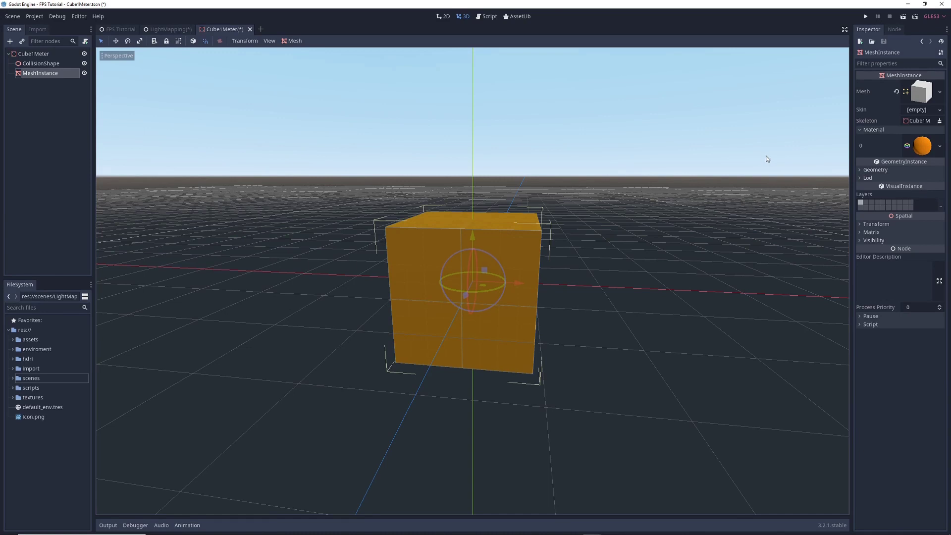
left_click(871, 170)
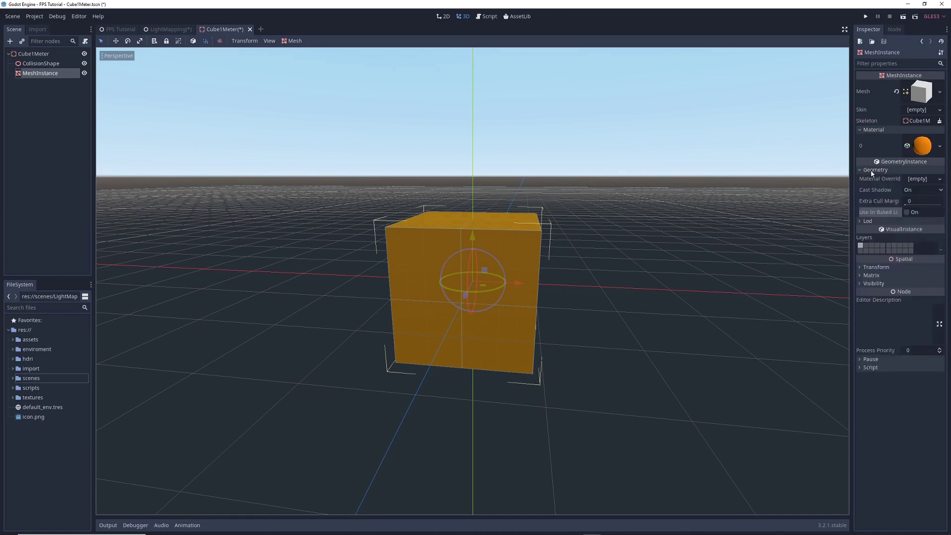
left_click(906, 212)
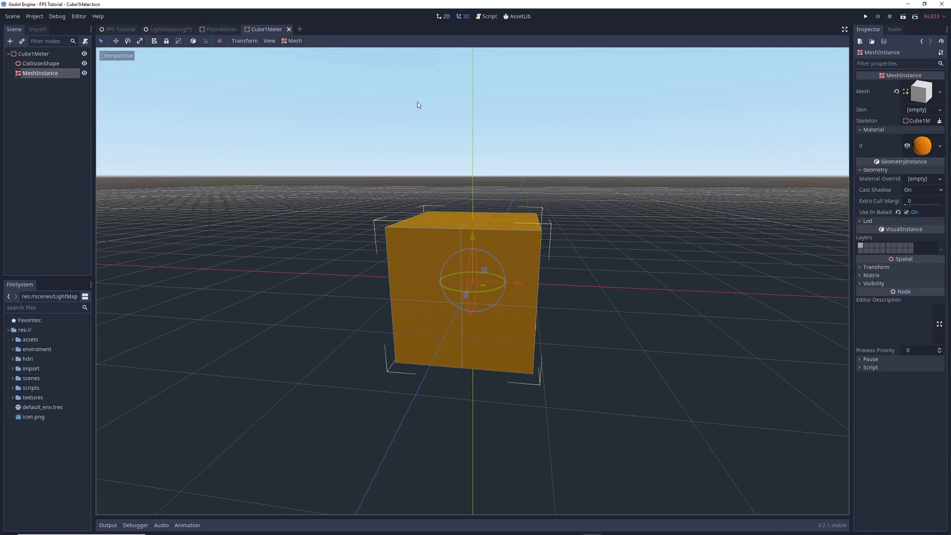
Run Unwrap UV2 for Lightmap/AO on the cube mesh and the Floor4Meter mesh
left_click(293, 42)
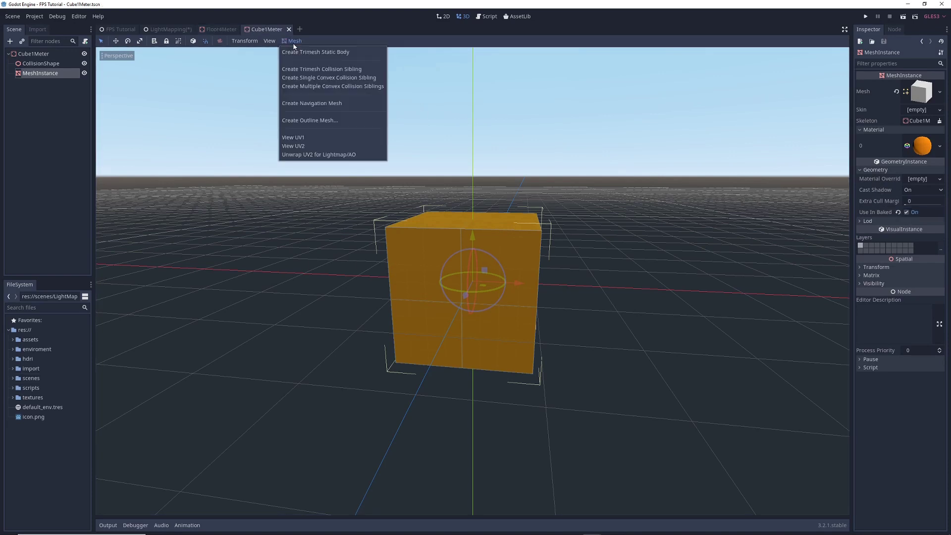
left_click(332, 155)
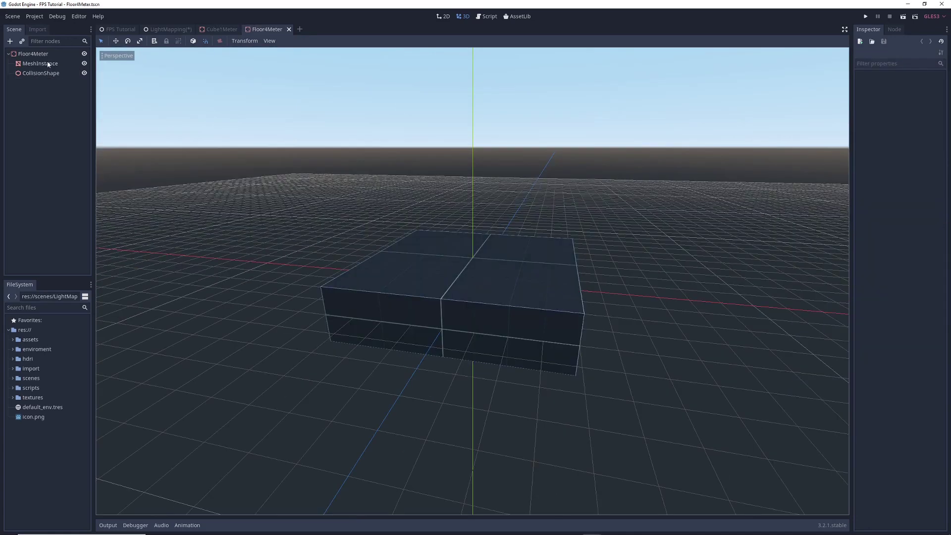
left_click(40, 63)
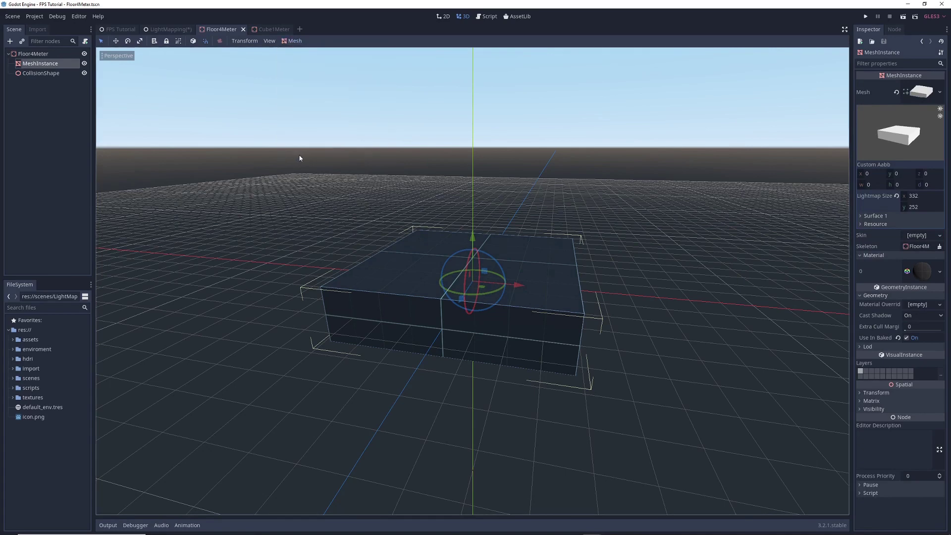
left_click(328, 158)
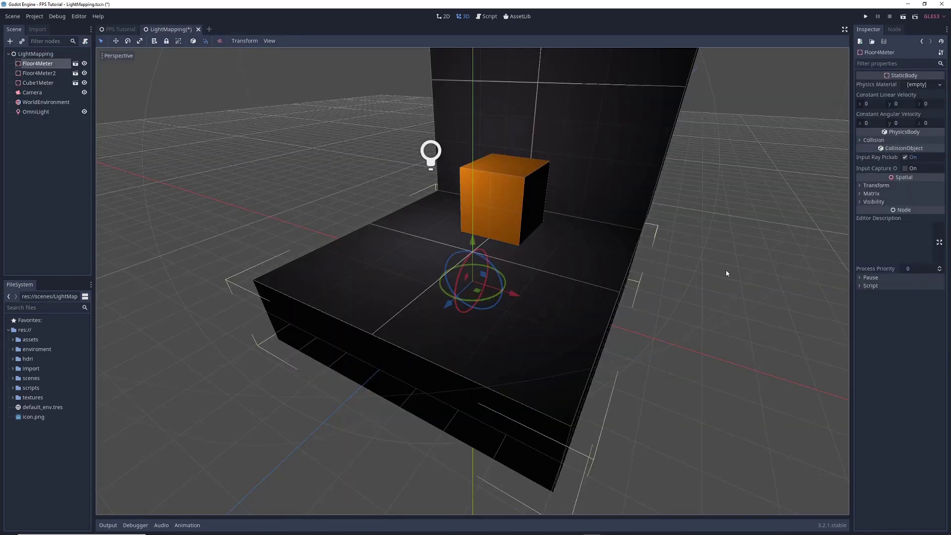
Add a BakedLightmap child node under the LightMapping root
right_click(38, 54)
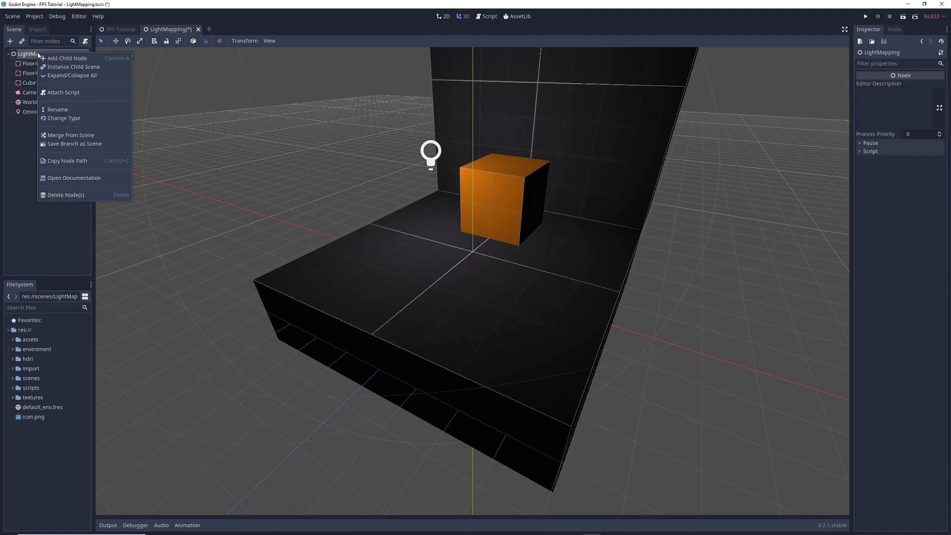
left_click(69, 58)
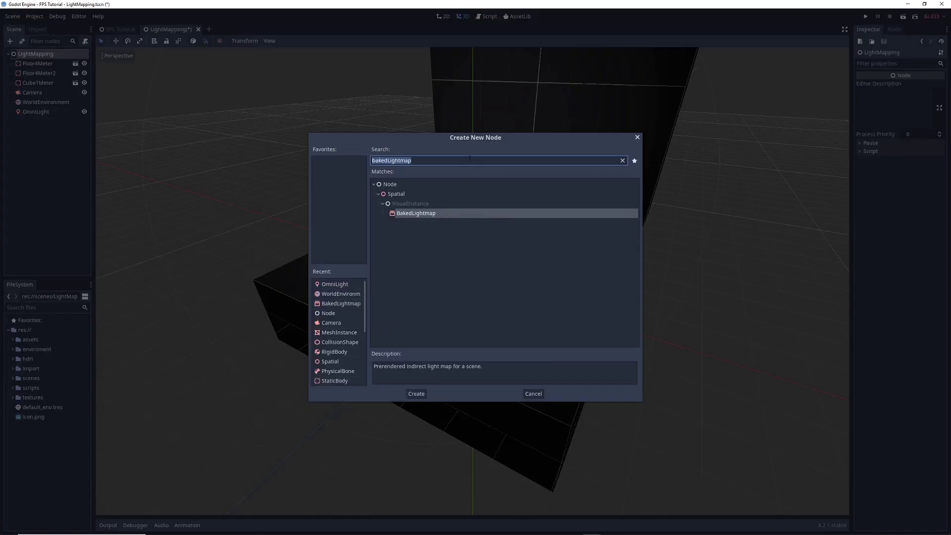
left_click(409, 218)
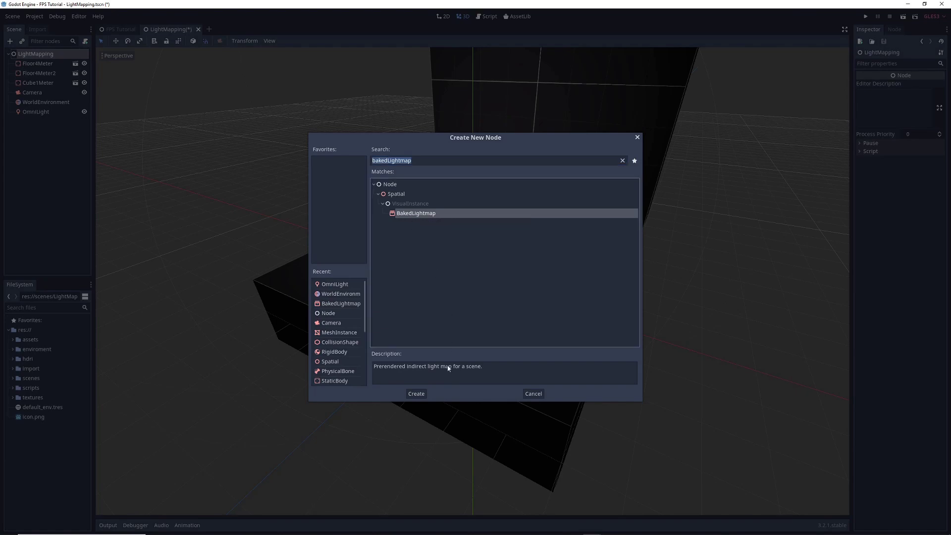
left_click(418, 395)
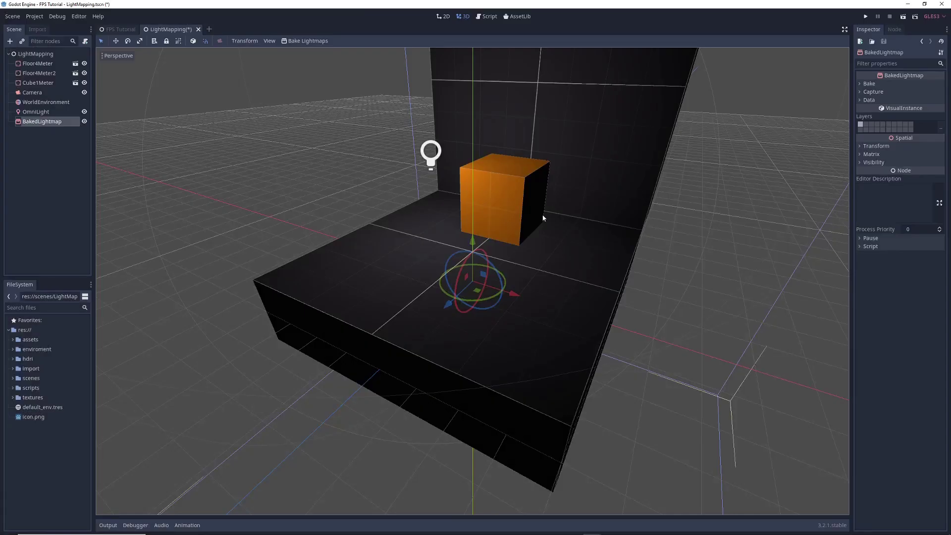
Resize the BakedLightmap extents to about 5 × 5.5 × 6.25 around the floor and wall
scroll(542, 215, "down", 6)
middle_click_drag(748, 317, 460, 339)
left_click_drag(472, 157, 478, 185)
middle_click_drag(478, 185, 583, 234)
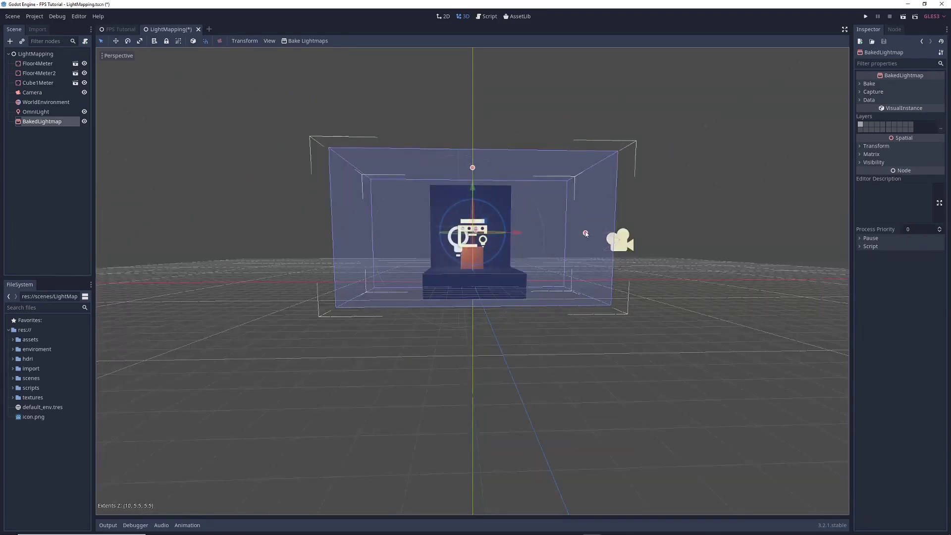
left_click_drag(584, 233, 528, 232)
middle_click_drag(528, 233, 404, 228)
left_click_drag(404, 228, 385, 318)
middle_click_drag(385, 318, 463, 319)
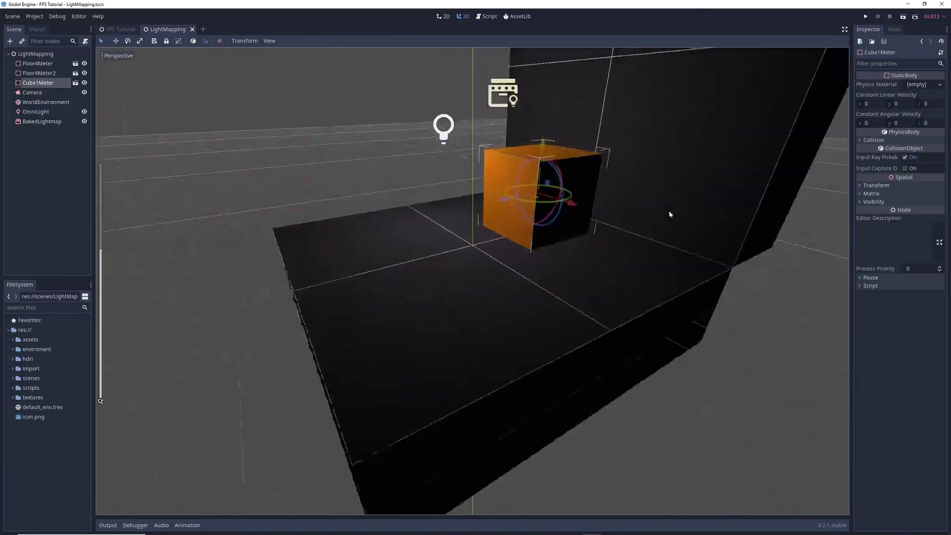
left_click(58, 134)
Bake the BakedLightmap, toggle its visibility off, and expand its Bake settings
left_click(54, 123)
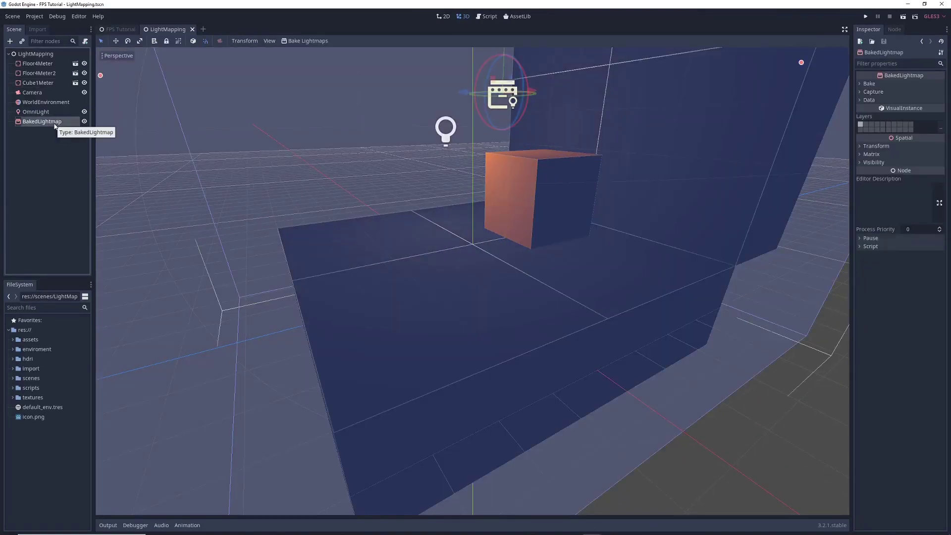
left_click(310, 43)
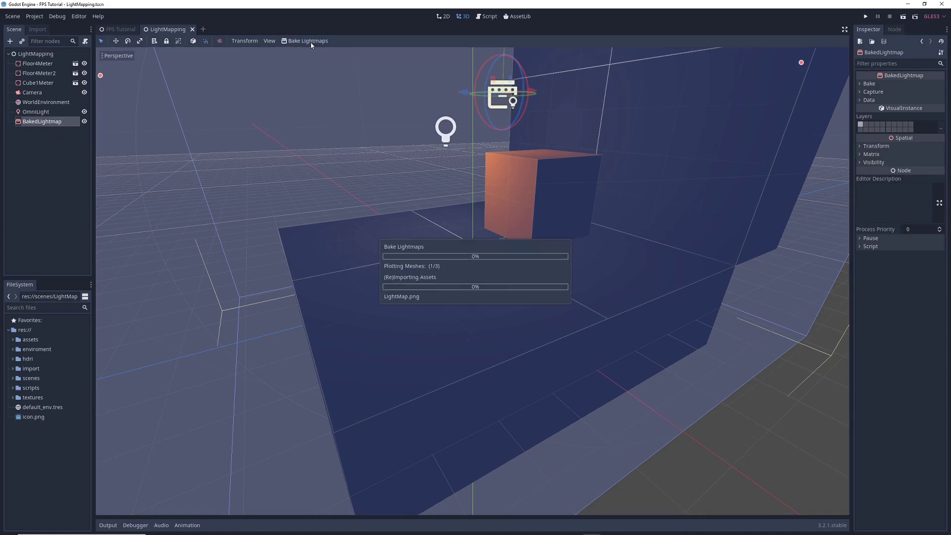
left_click(84, 121)
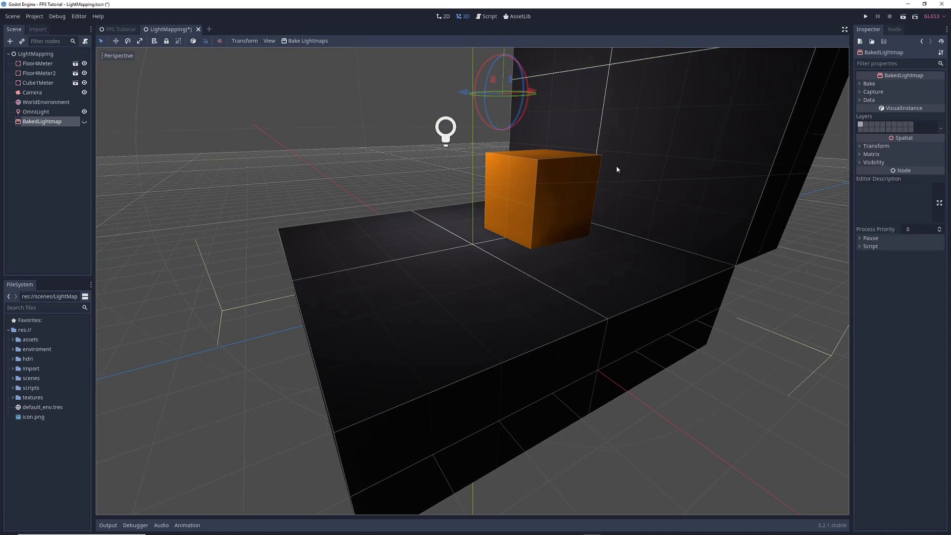
middle_click_drag(544, 149, 893, 283)
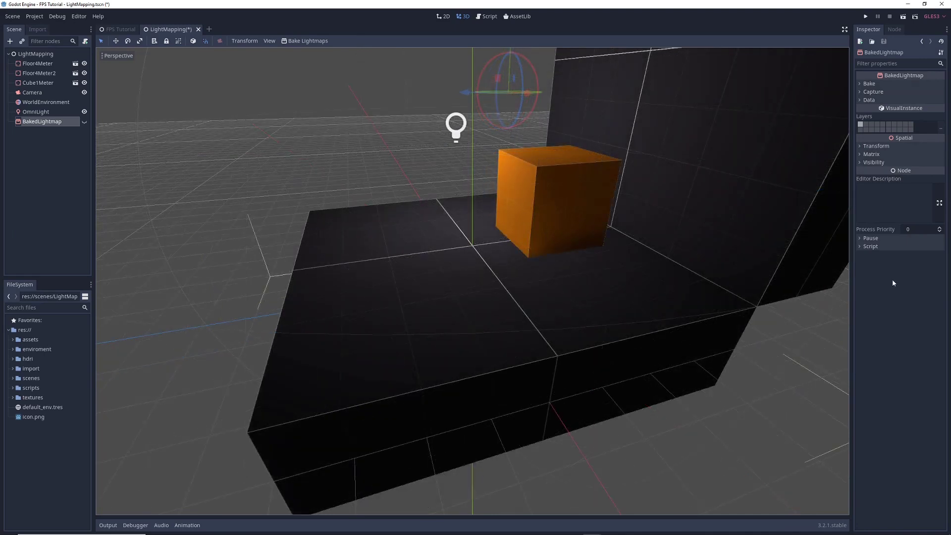
left_click(877, 83)
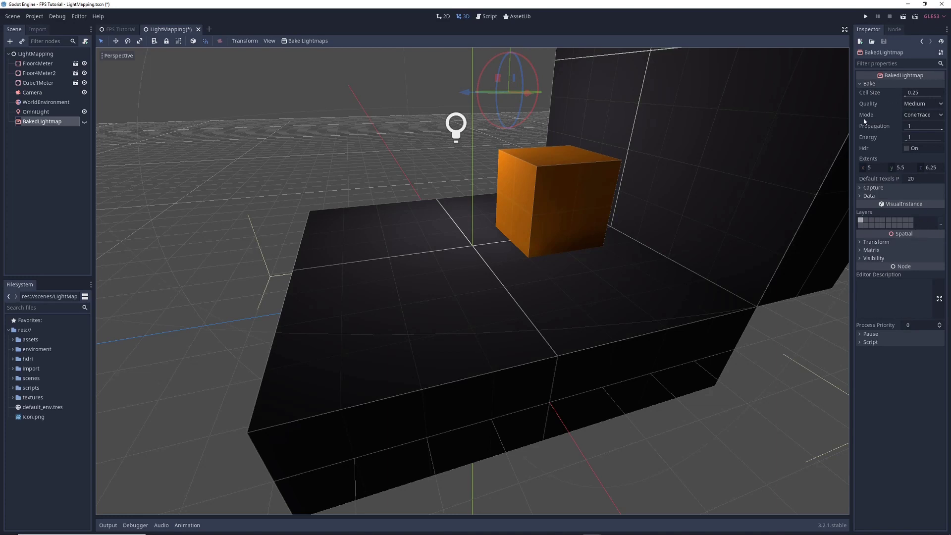
Keep bake quality at Medium, raise Energy to 2.62, and rebake the lightmaps
left_click(940, 106)
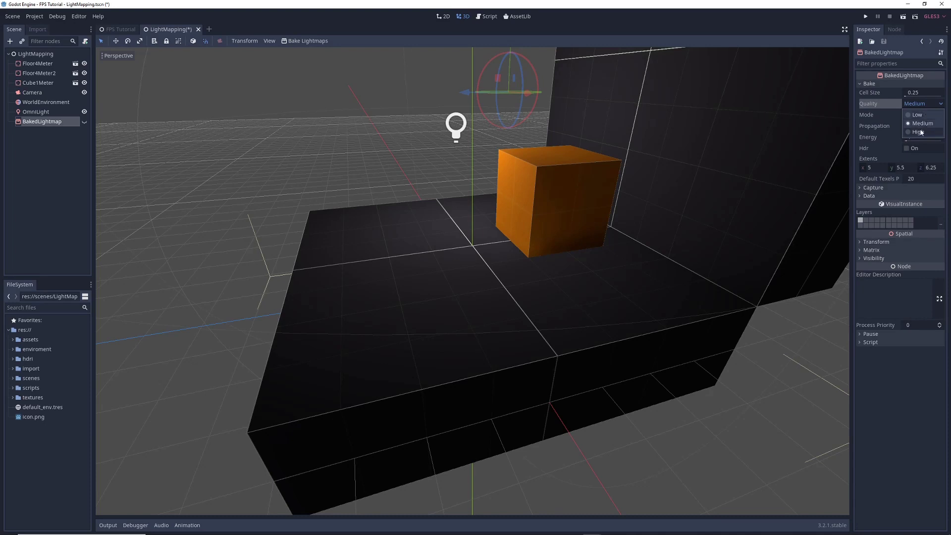
left_click(882, 106)
left_click_drag(908, 141, 910, 143)
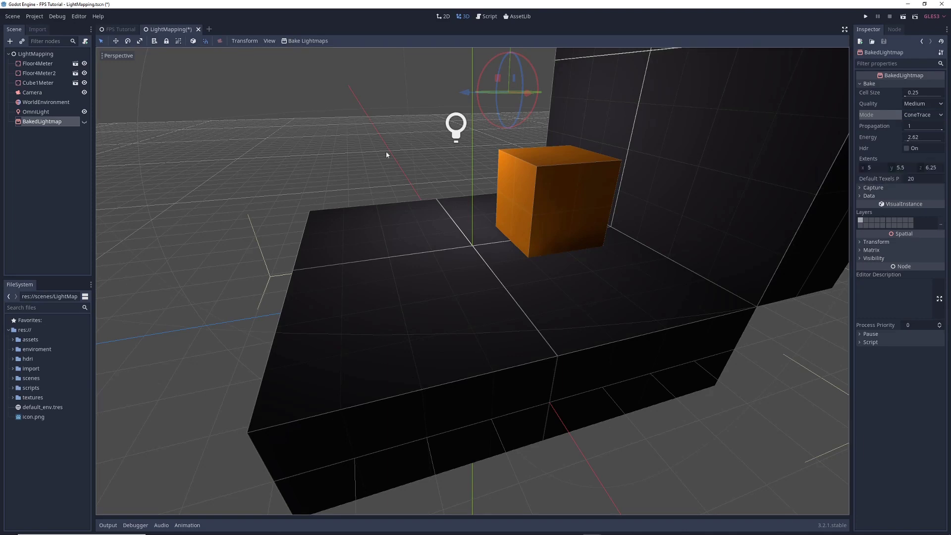
left_click(305, 41)
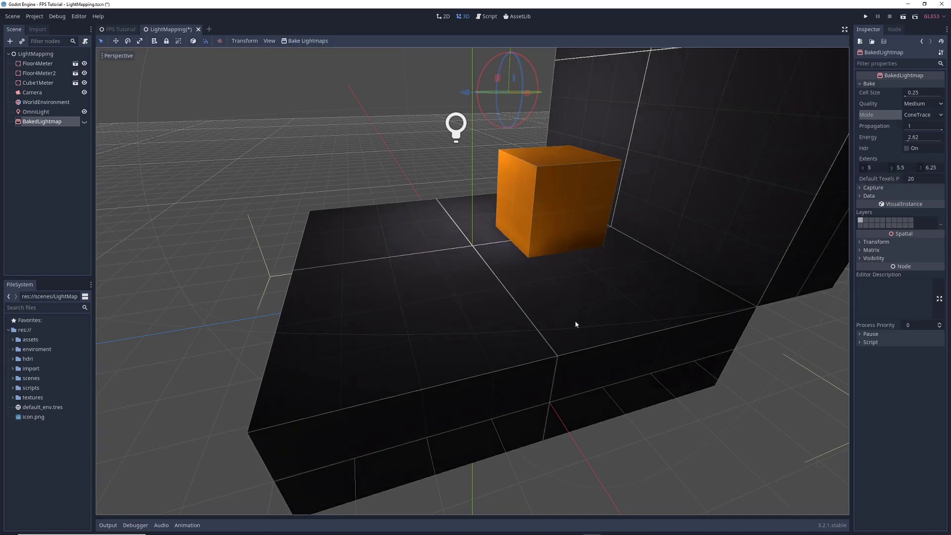
Orbit and zoom out over the whole scene, then select the orange cube
middle_click_drag(742, 337, 654, 135)
scroll(567, 224, "down", 3)
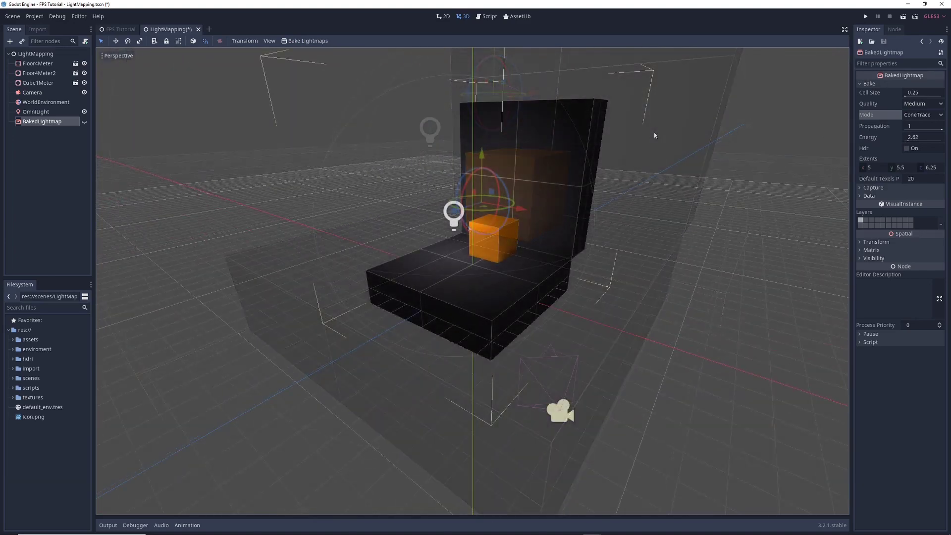
left_click(499, 251)
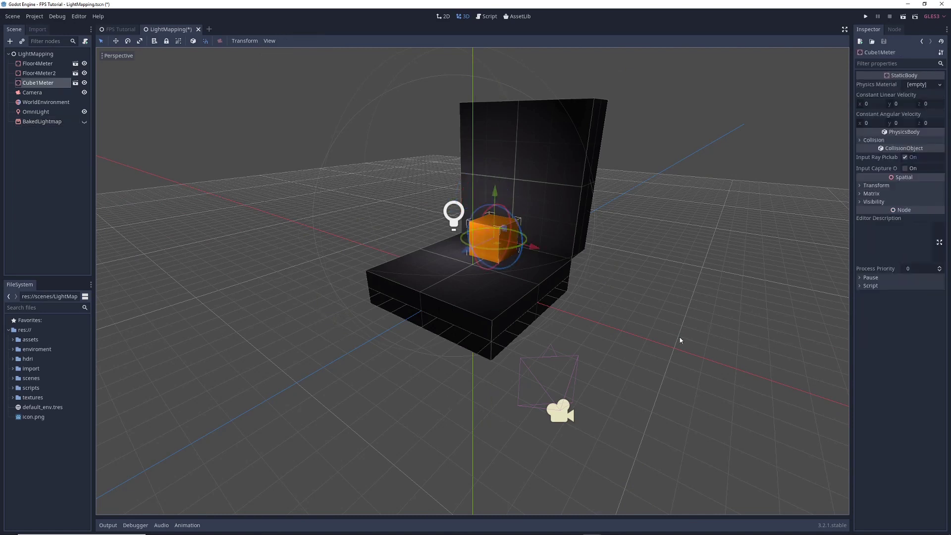
Drag the orange cube about 3.5 units right along X, off the floor
left_click_drag(539, 249, 753, 307)
scroll(739, 320, "down", 3)
middle_click_drag(754, 307, 723, 304)
scroll(764, 285, "up", 5)
scroll(764, 285, "up", 1)
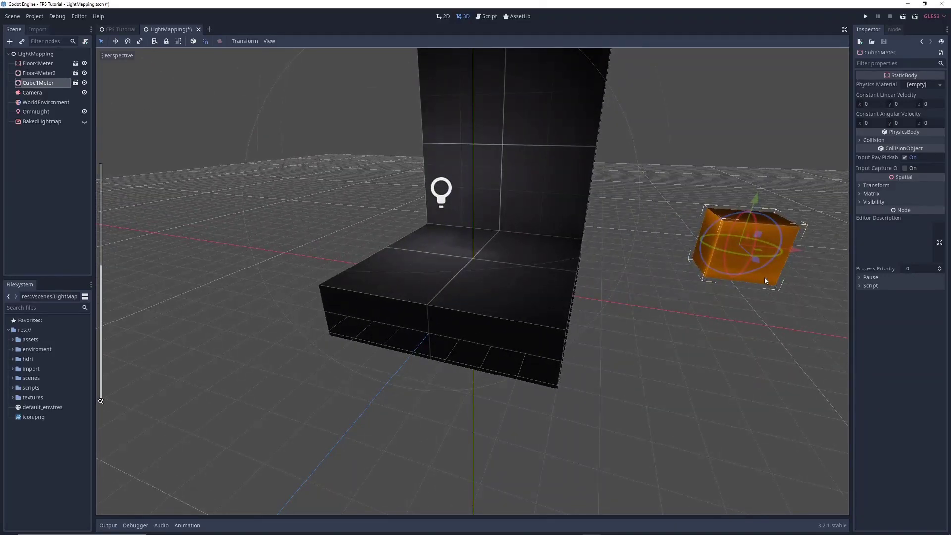
Focus and orbit the view on the moved cube, then walk forward in the running game
key("f")
middle_click_drag(625, 299, 575, 289)
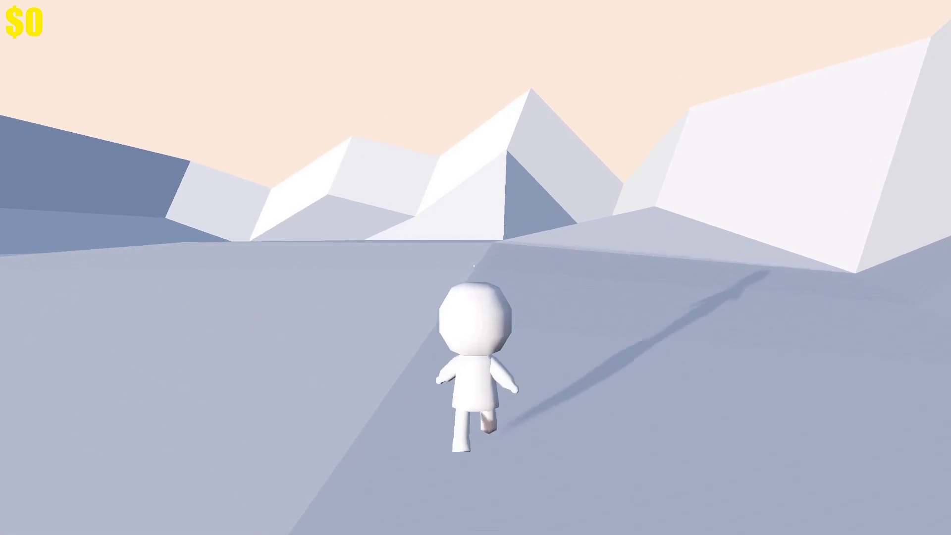
key("w")
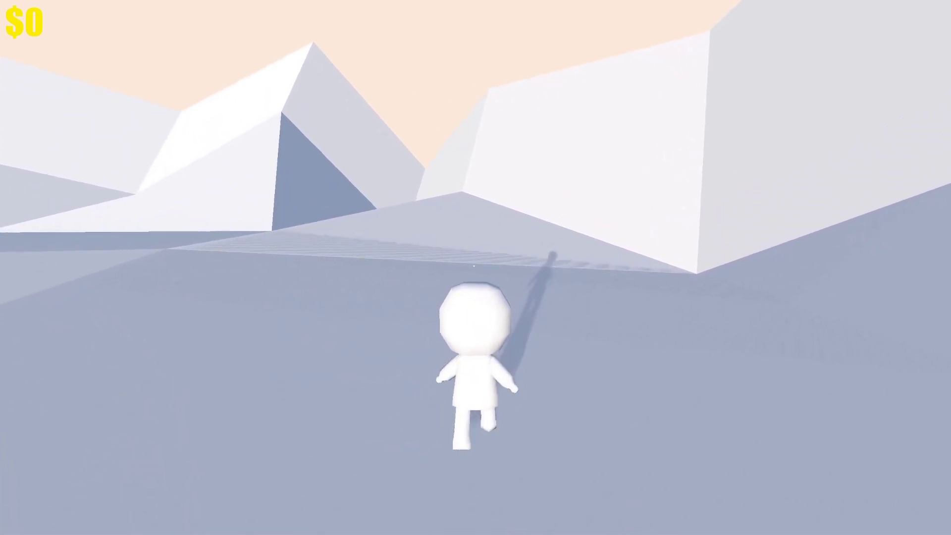